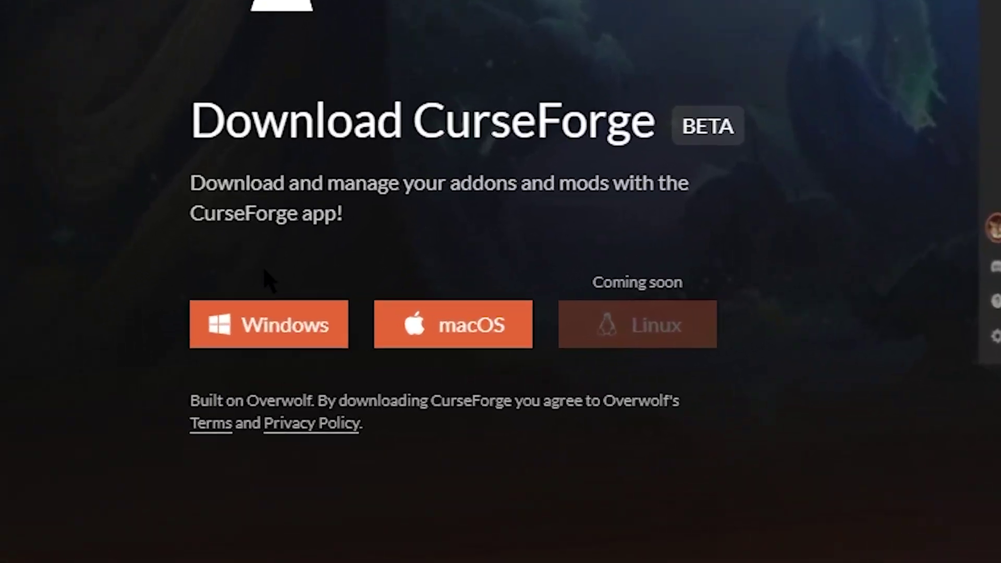
- Download the Windows version of the CurseForge installer and run it
left_click(259, 328)
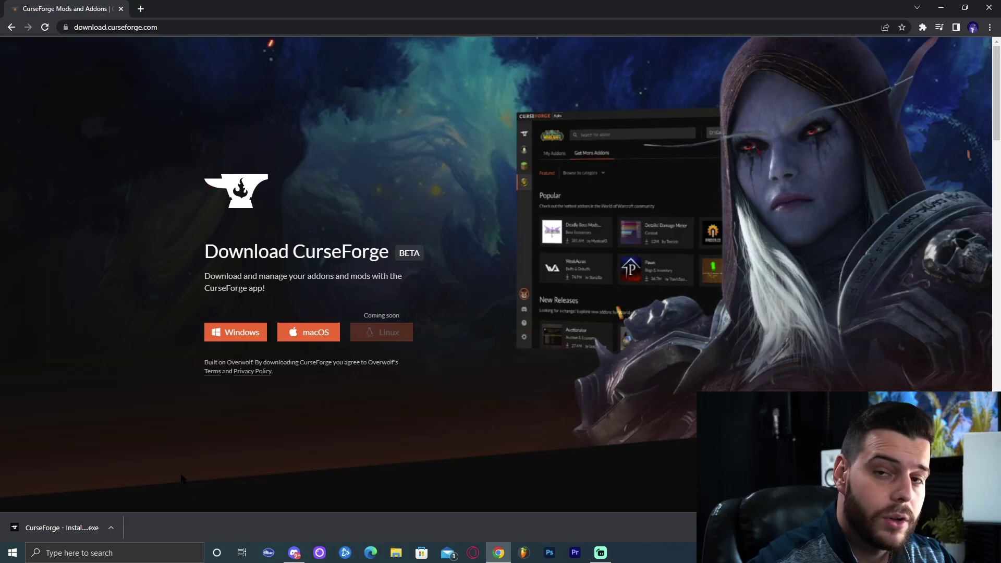
left_click(60, 528)
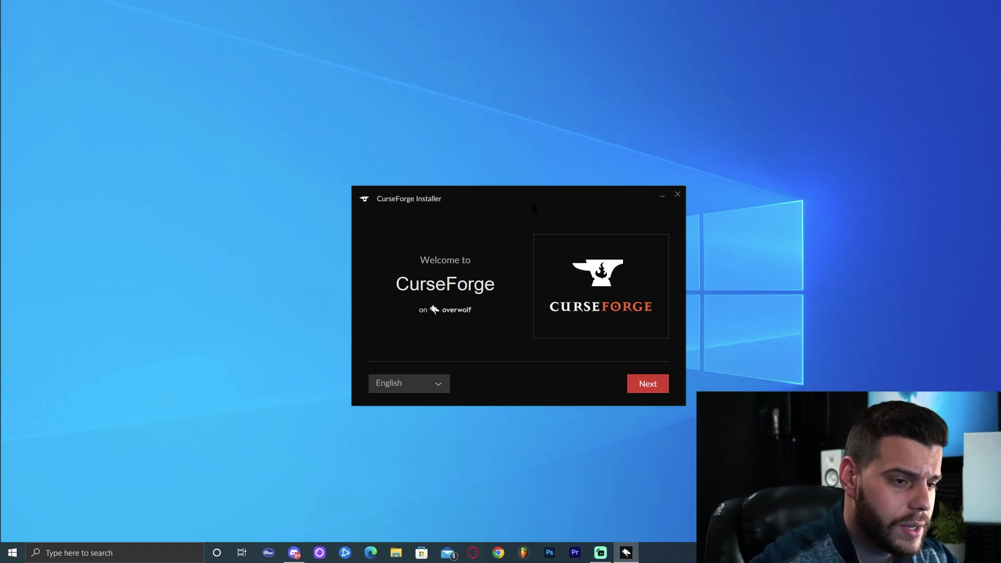
left_click_drag(539, 203, 549, 194)
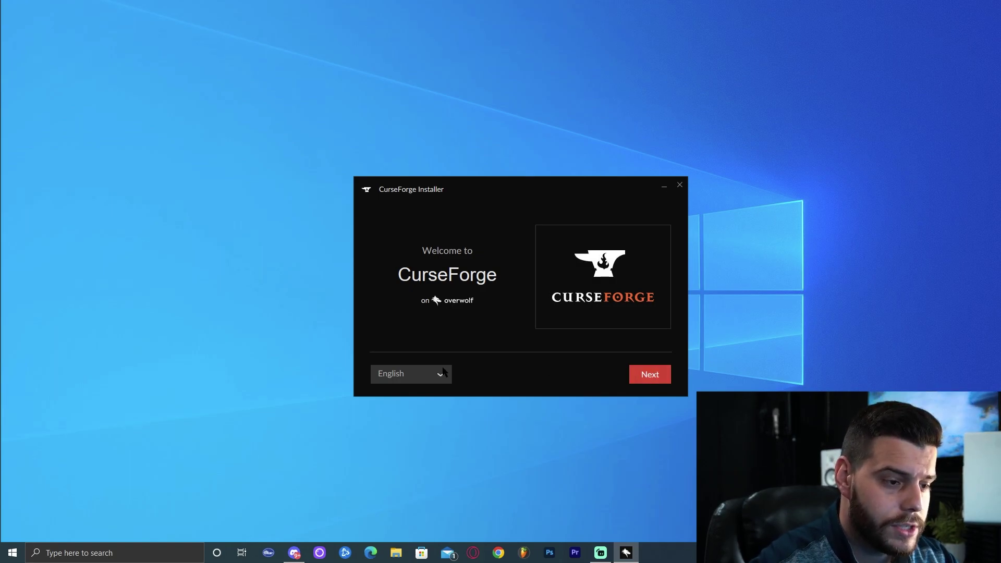
- Install CurseForge in English to the default folder, accepting the terms and also creating an Overwolf desktop shortcut
left_click(650, 374)
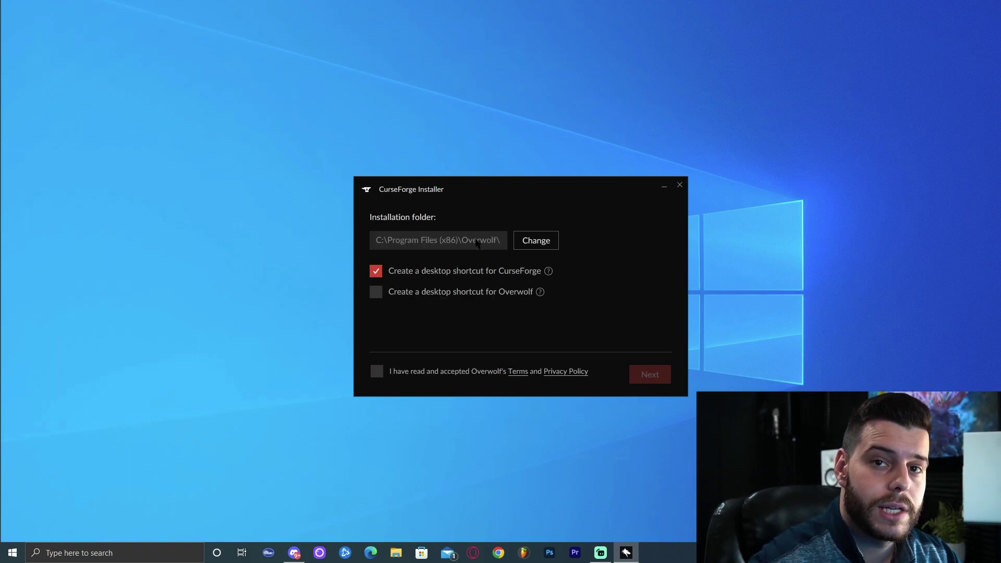
left_click(378, 373)
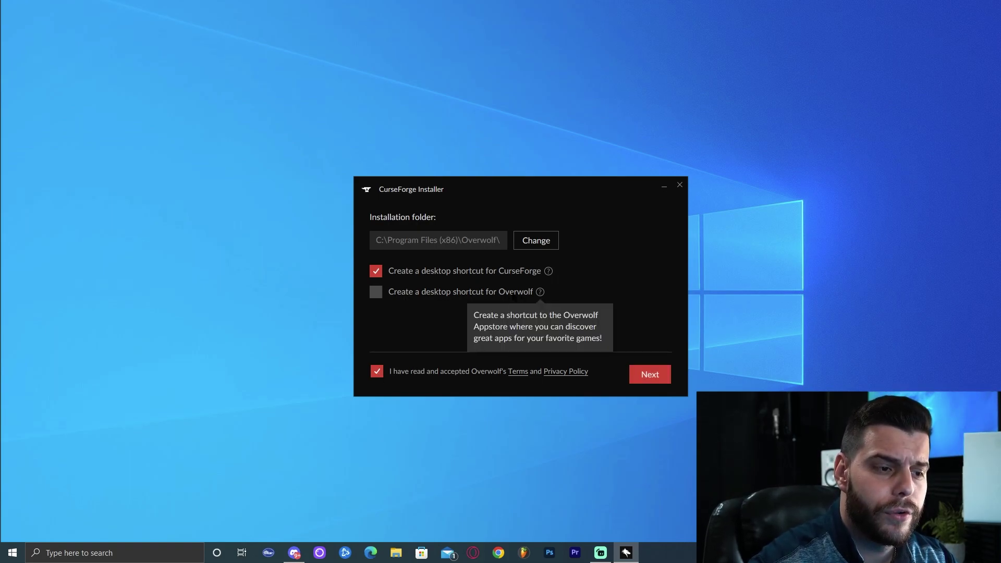
left_click(375, 292)
left_click(650, 374)
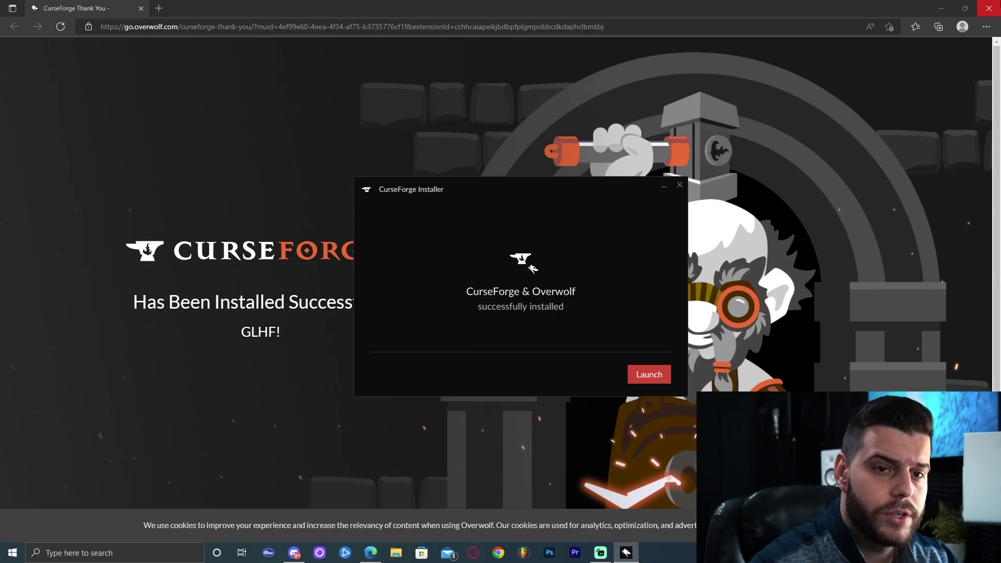
- Close the thank-you web page, launch CurseForge from the installer and skip the intro
left_click(989, 8)
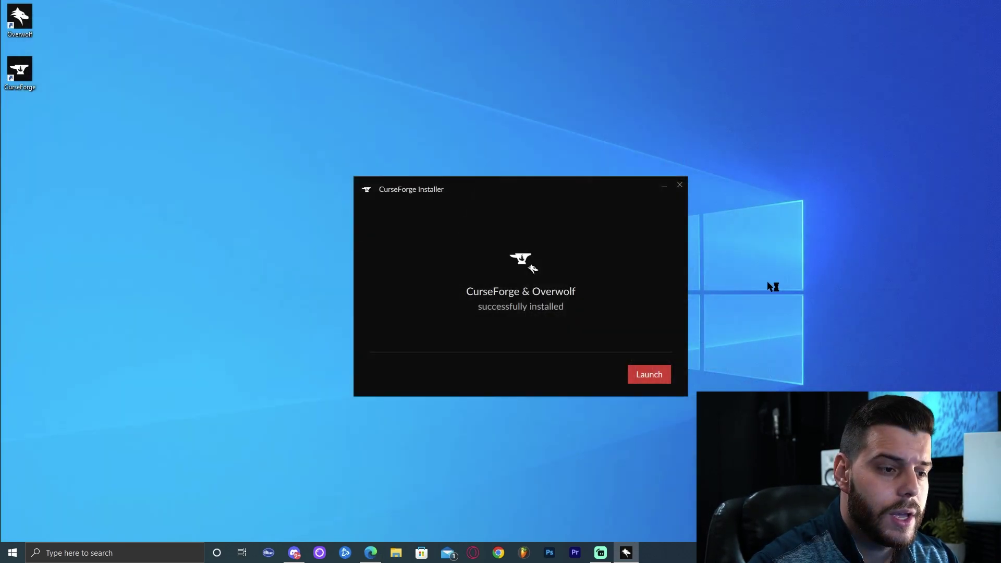
left_click(653, 376)
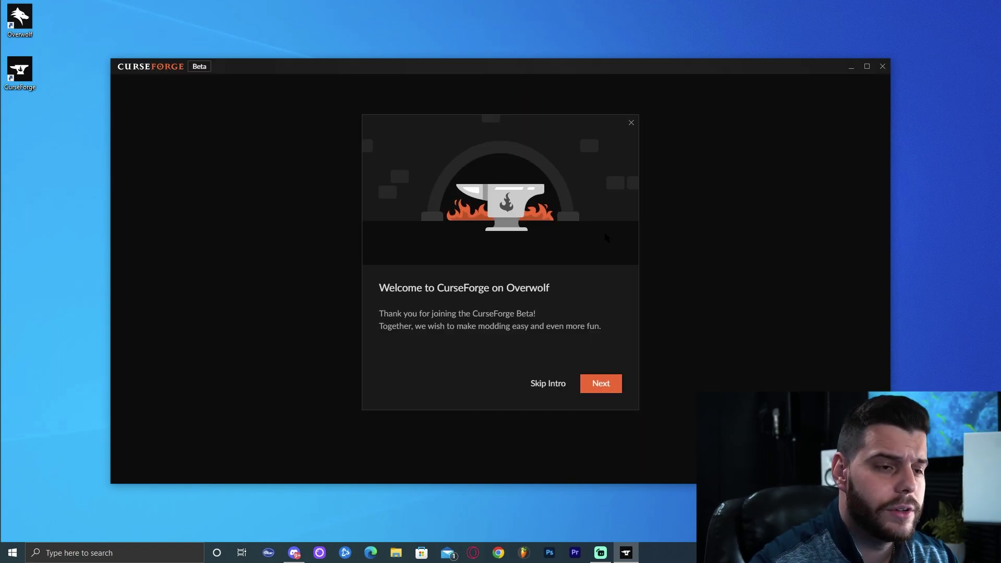
left_click(548, 383)
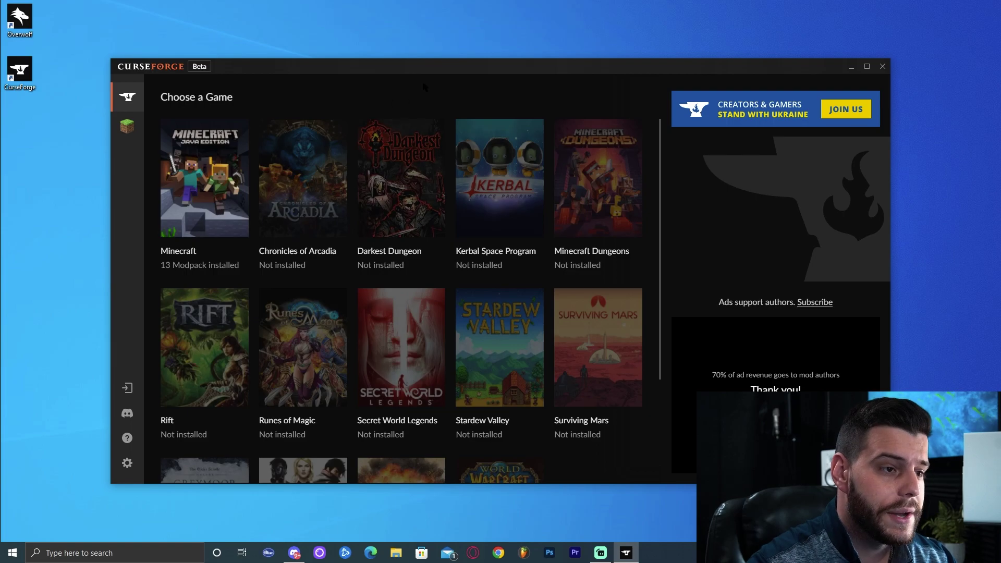
left_click_drag(451, 73, 461, 66)
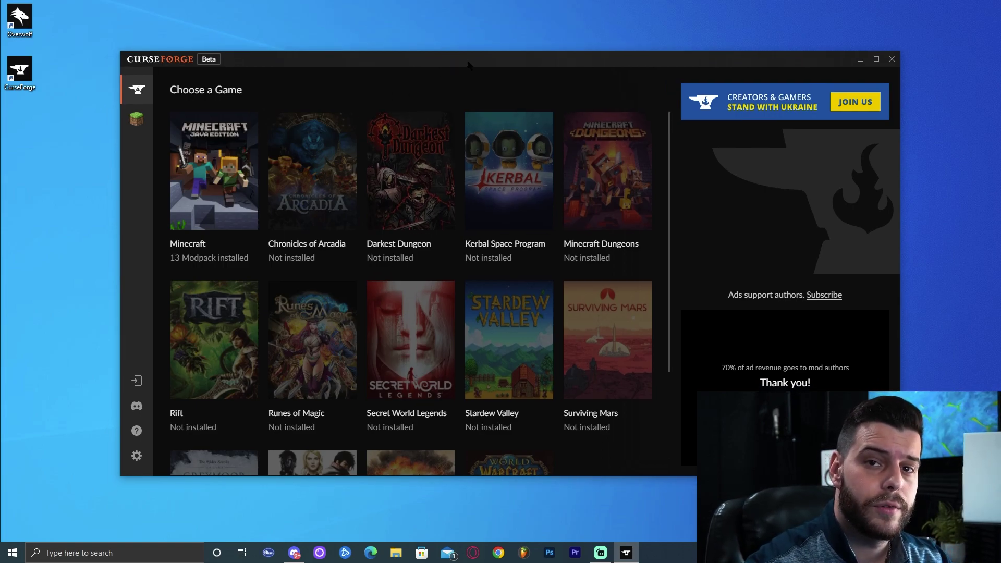
- Open the Minecraft section and browse through the featured modpacks
left_click(214, 168)
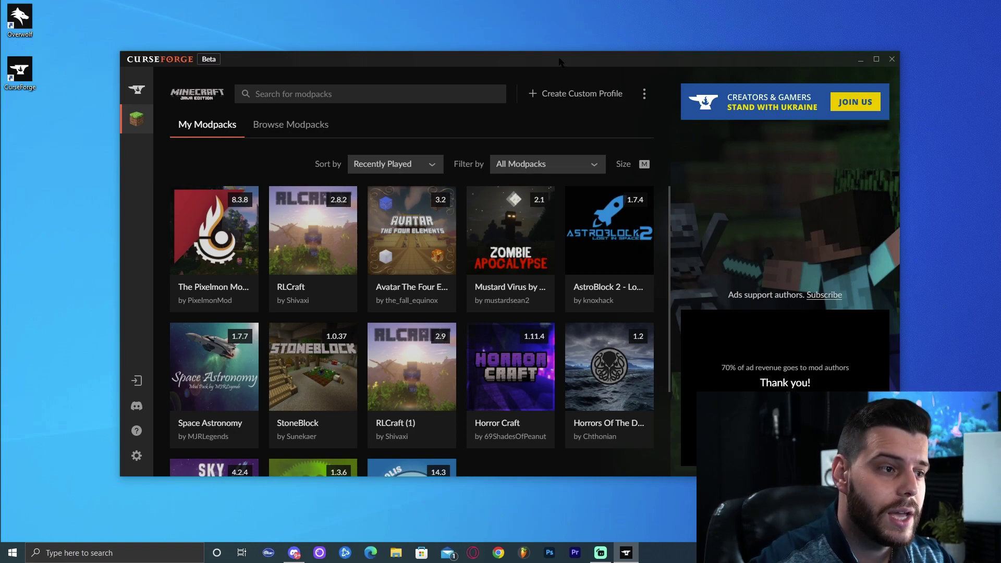
left_click(308, 125)
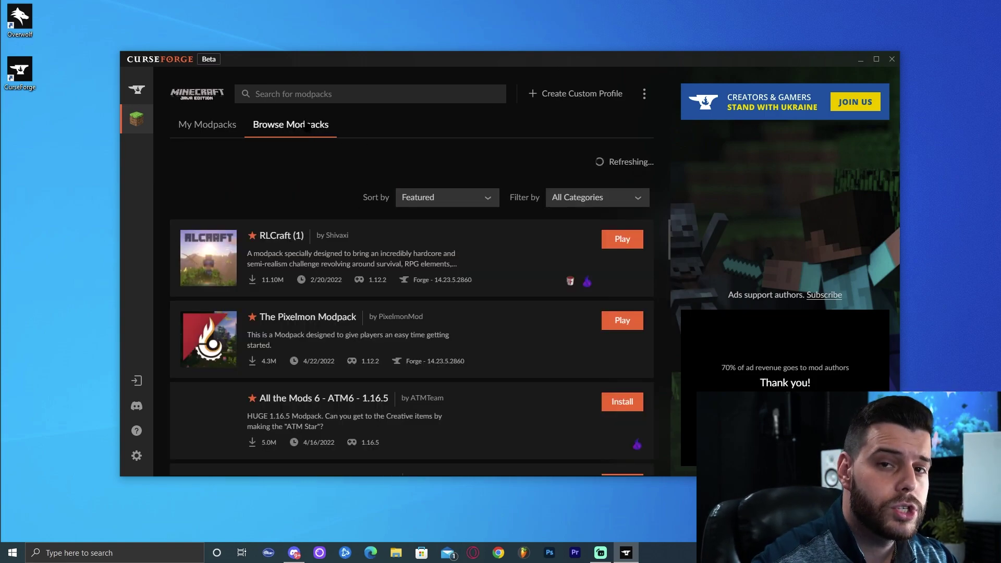
scroll(421, 276, "down", 7)
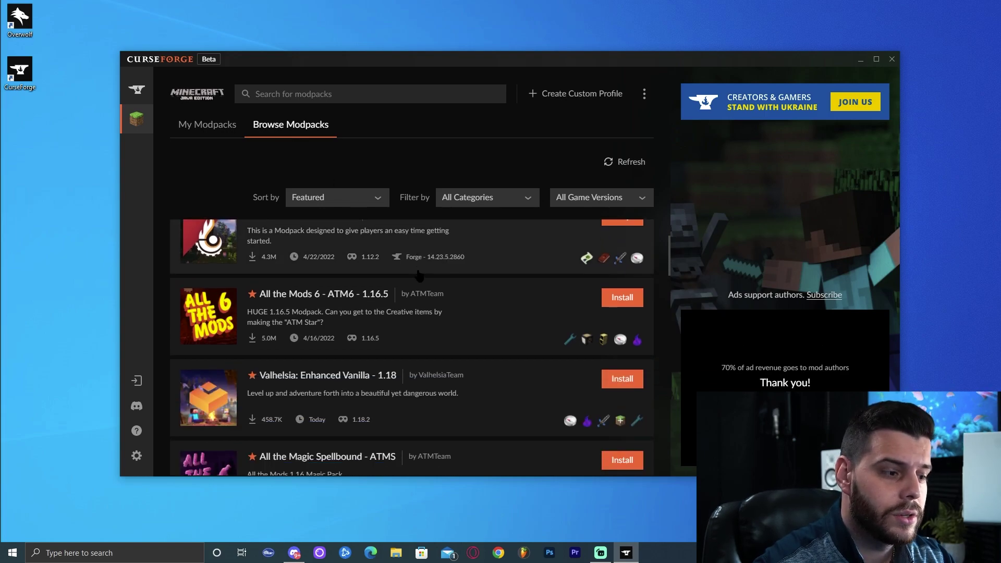
scroll(421, 277, "down", 12)
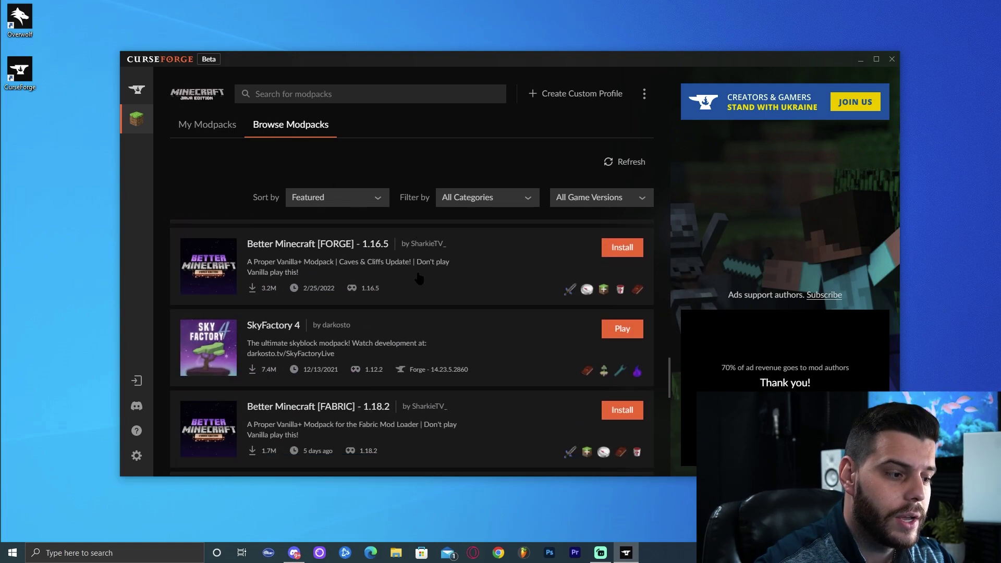
scroll(281, 274, "up", 1)
scroll(417, 302, "up", 15)
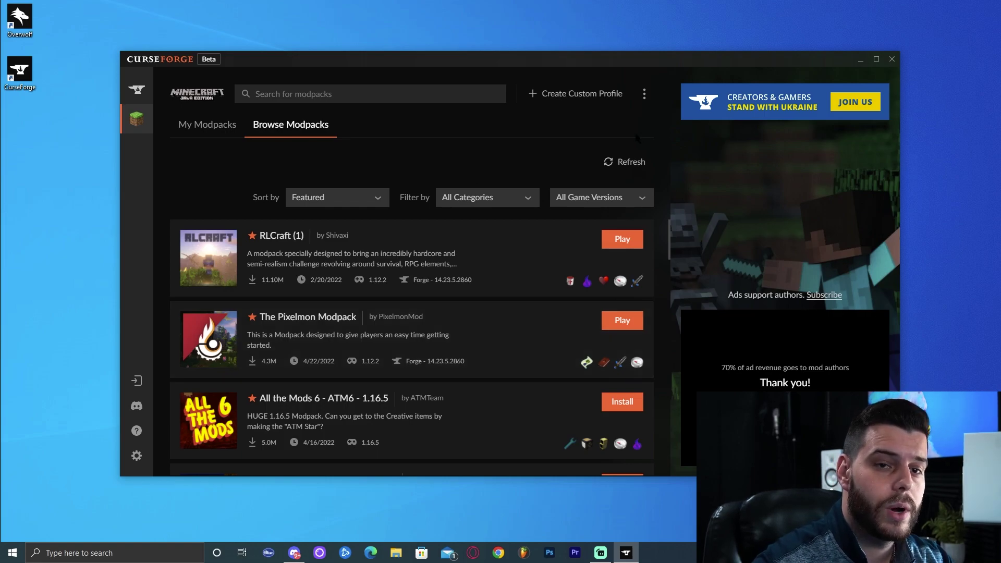
- Search the modpacks for "better minecraft" and install Better Minecraft [FORGE] - 1.18.2
left_click(359, 93)
type("better ")
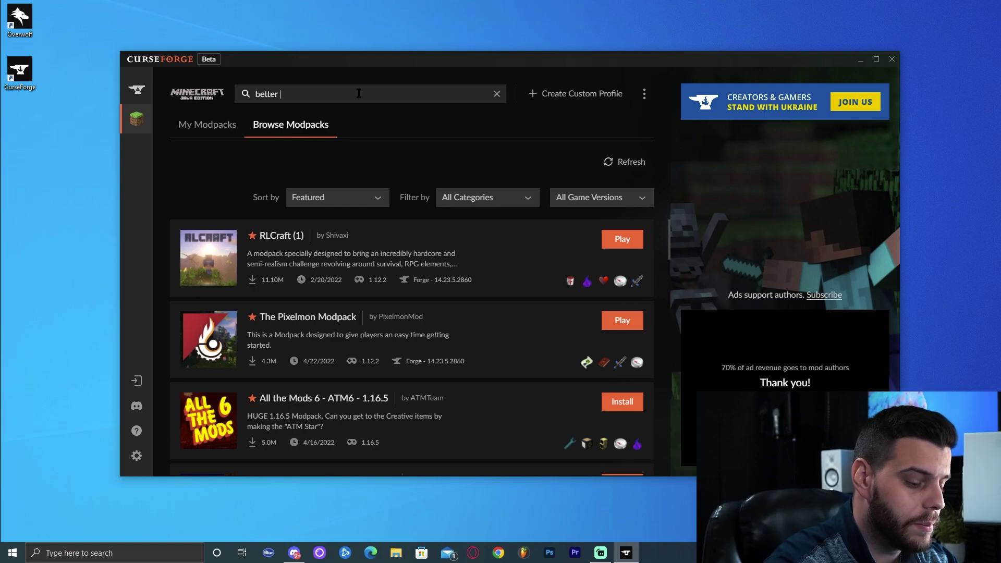
type("minecraft")
key("Return")
left_click(876, 59)
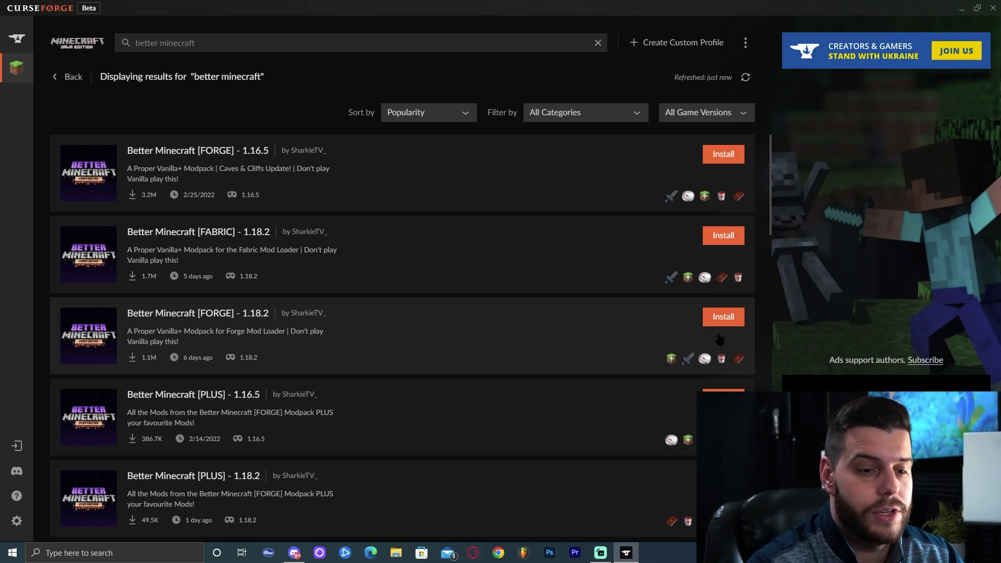
left_click(723, 319)
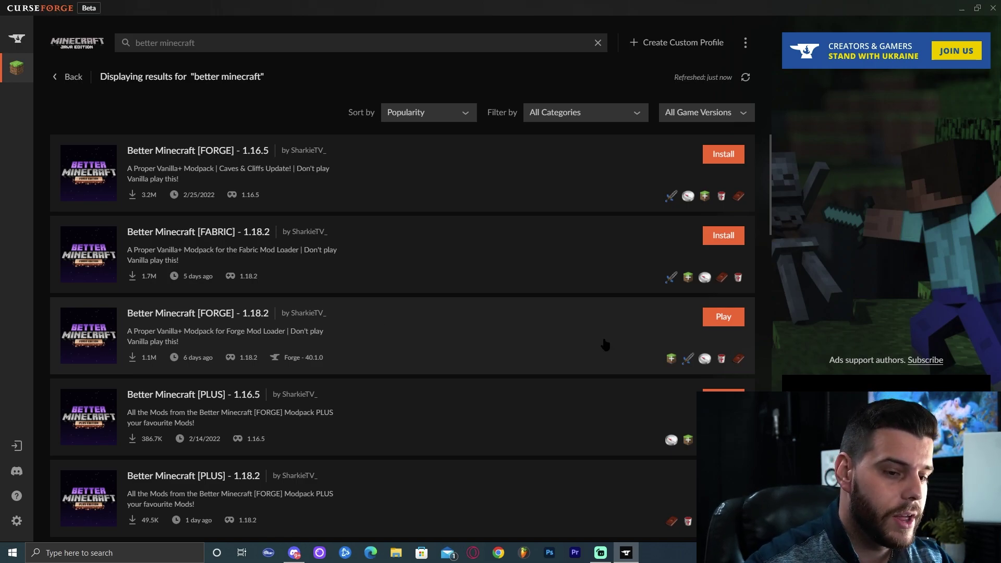
- Open Better Minecraft [FORGE] - 1.18.2 in the Minecraft Launcher and view the mods folder of its installation
left_click(726, 322)
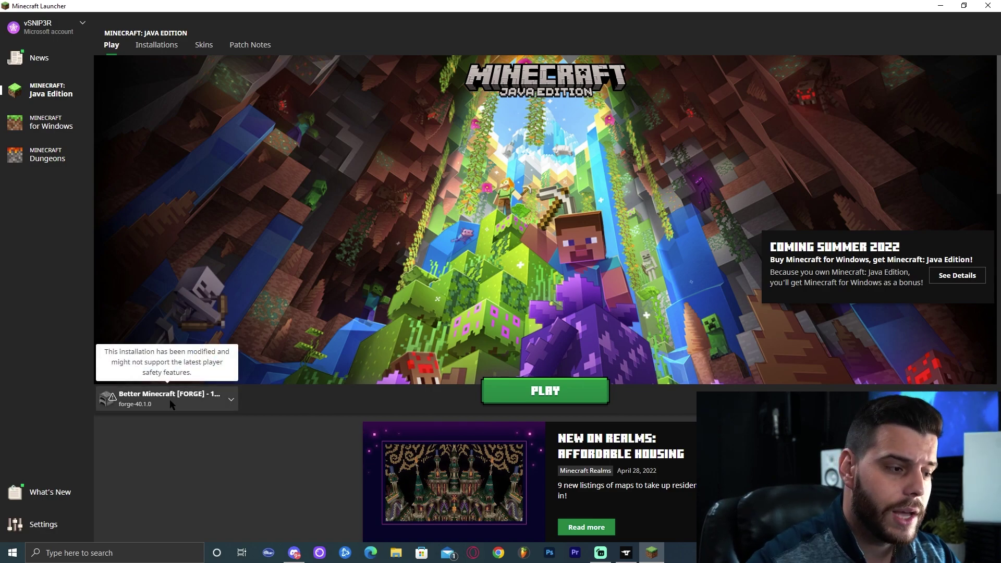
left_click(156, 45)
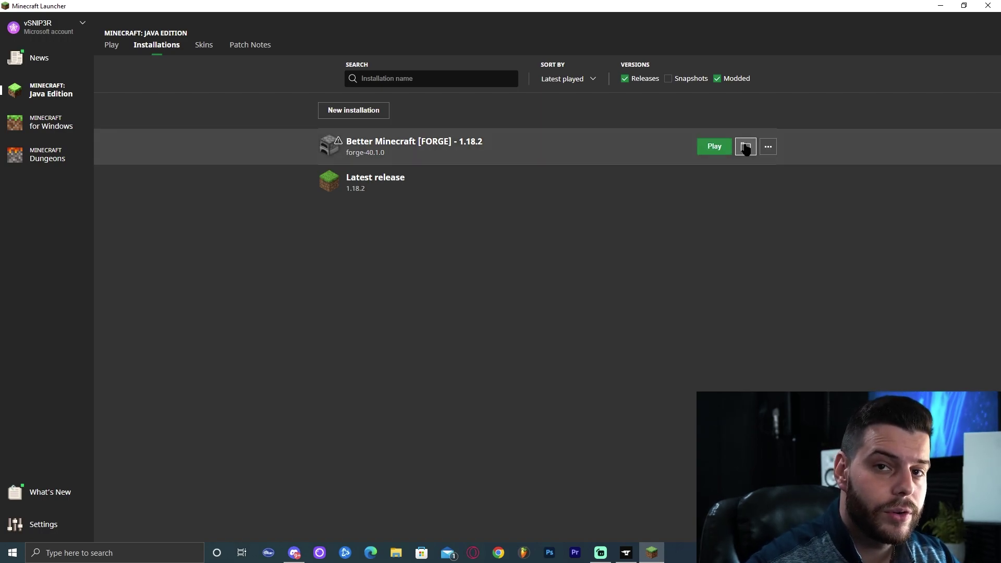
left_click(746, 146)
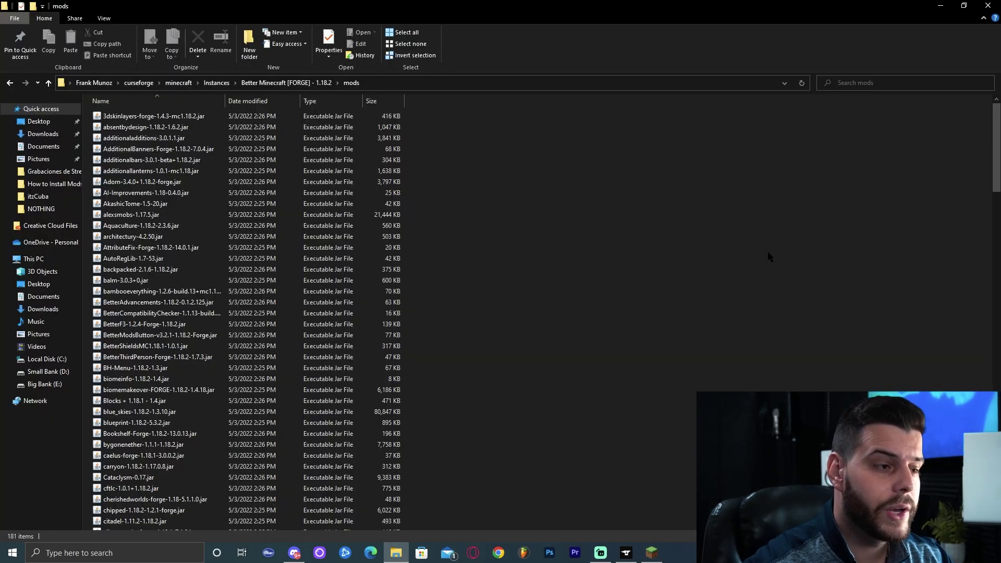
key("alt+Tab")
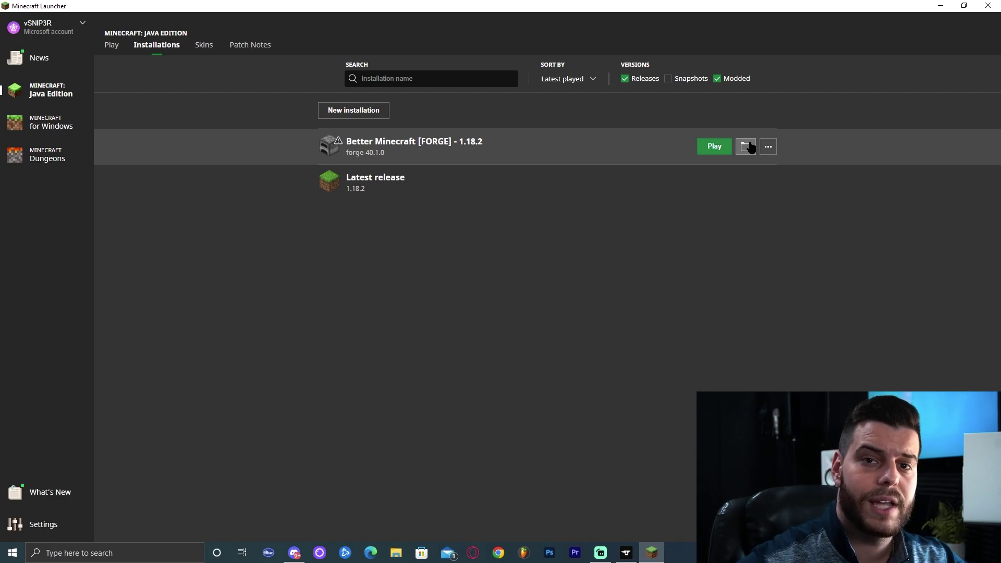
- Run the Better Minecraft [FORGE] - 1.18.2 installation, accepting the risks without further warnings, and close the game window after it loads
left_click(704, 148)
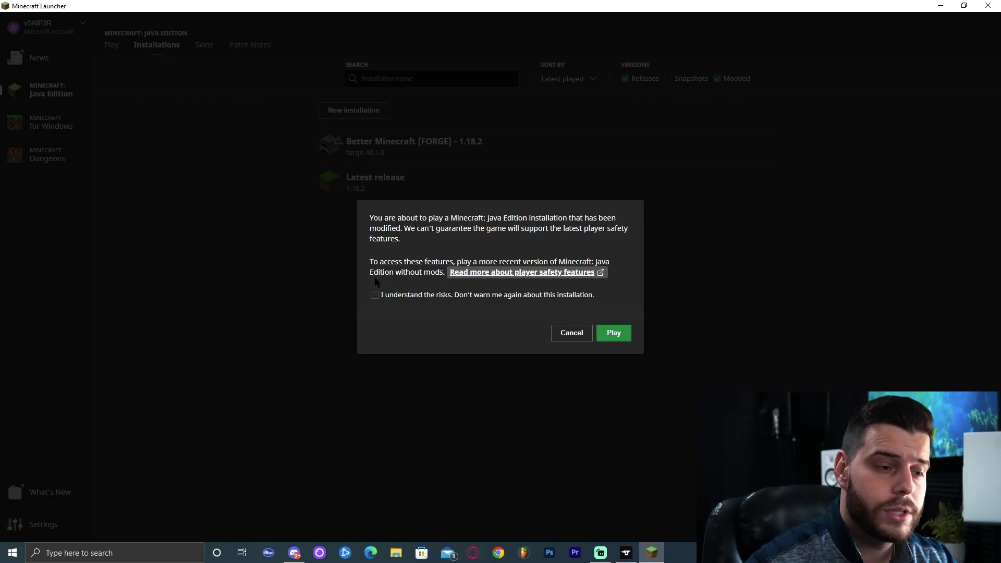
left_click(375, 295)
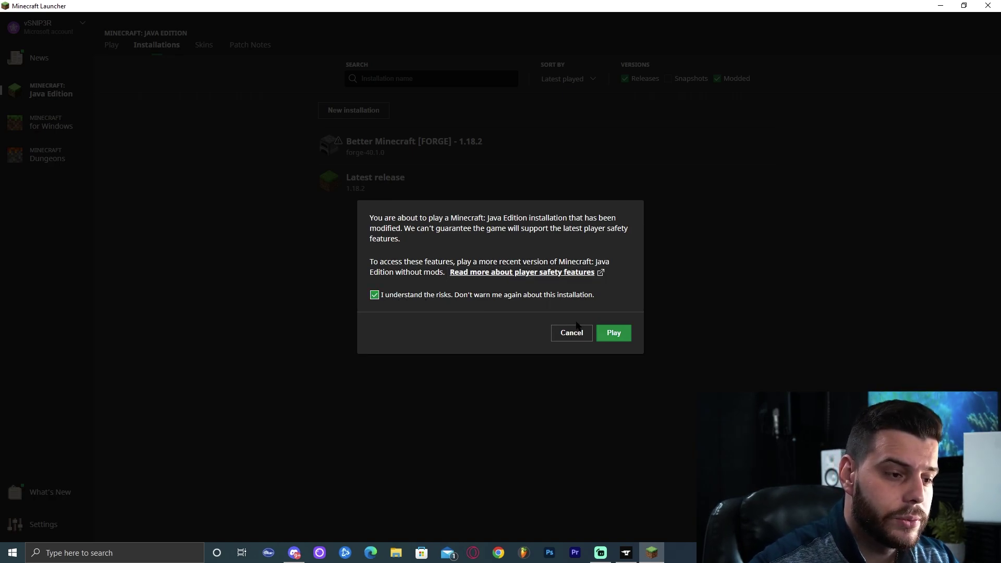
left_click(614, 336)
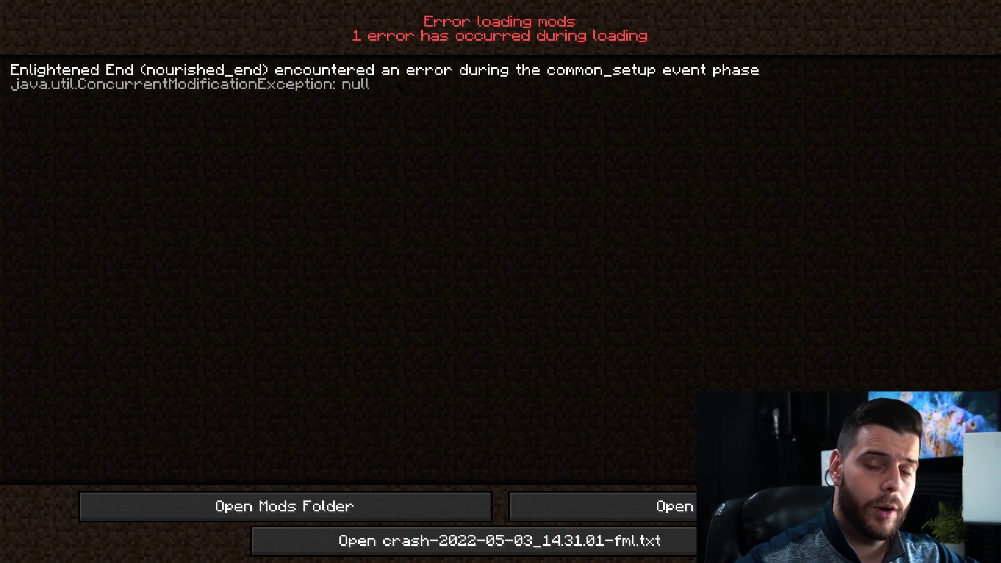
key("F11")
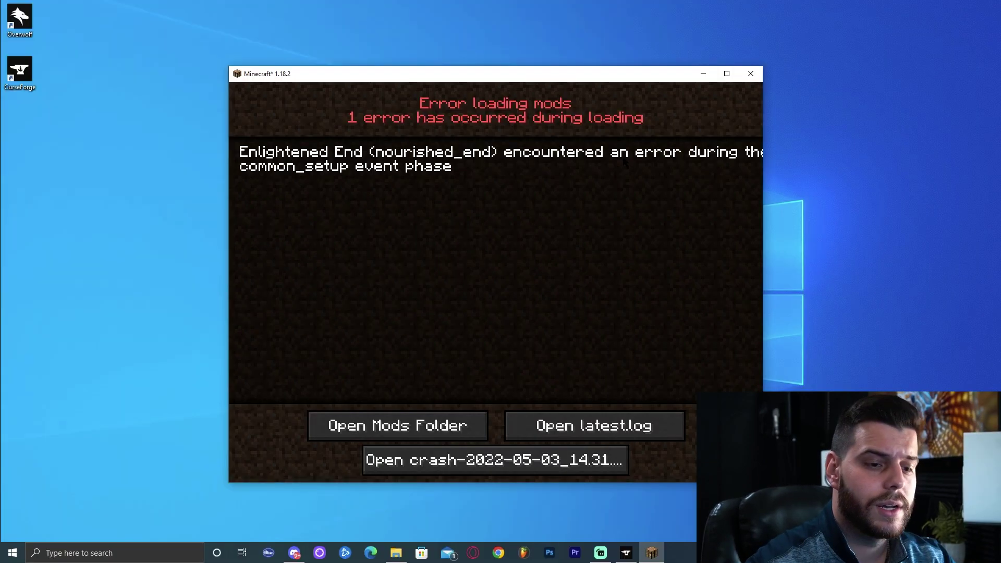
left_click(751, 73)
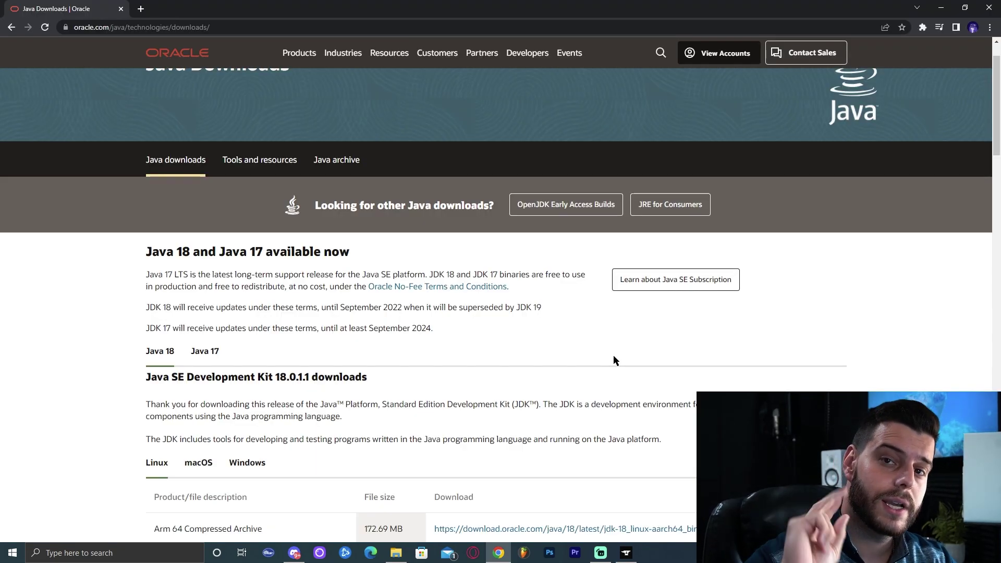
- Show the Windows downloads for Java SE Development Kit 18.0.1.1 on the Oracle Java Downloads page
scroll(613, 355, "down", 2)
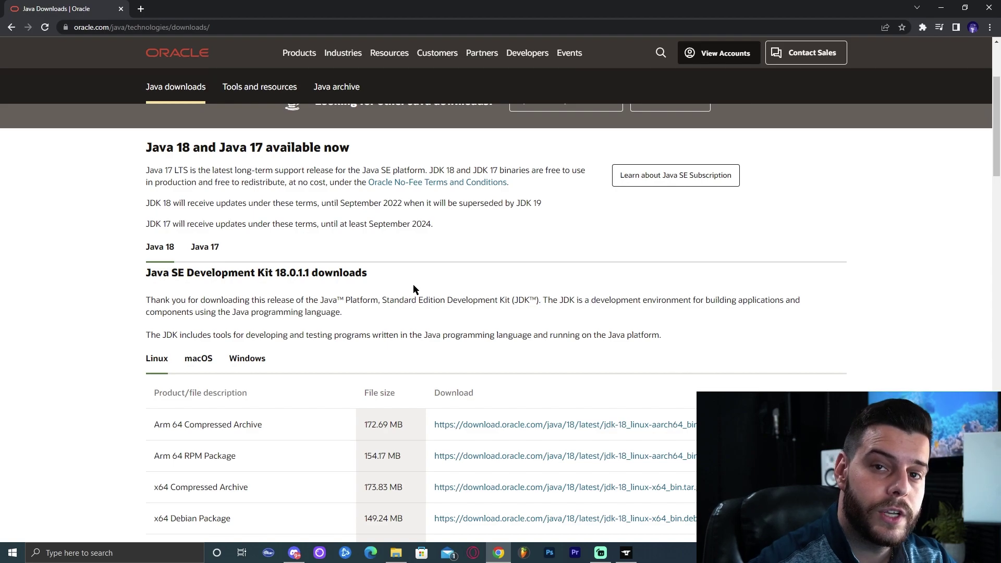
scroll(415, 284, "down", 3)
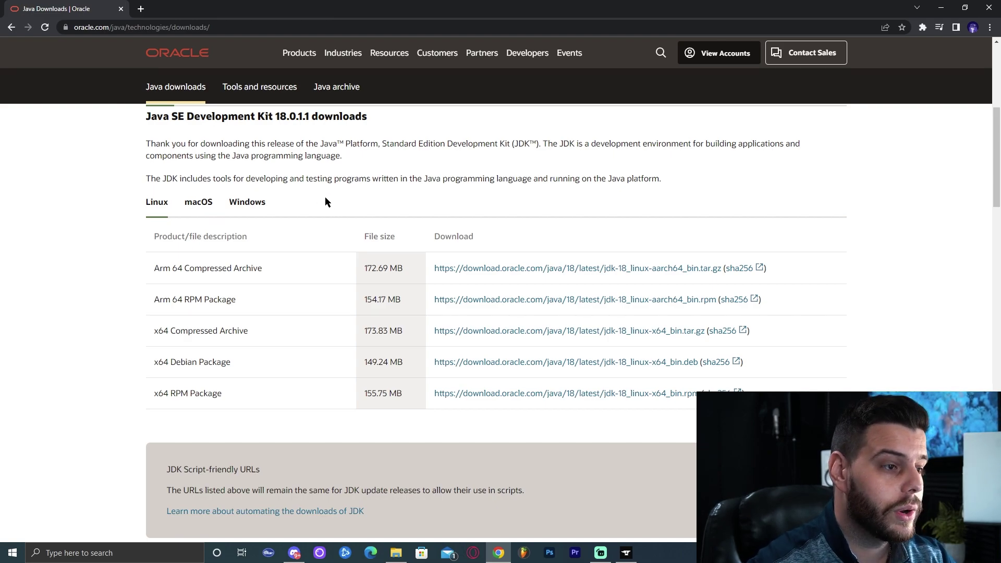
scroll(365, 191, "up", 1)
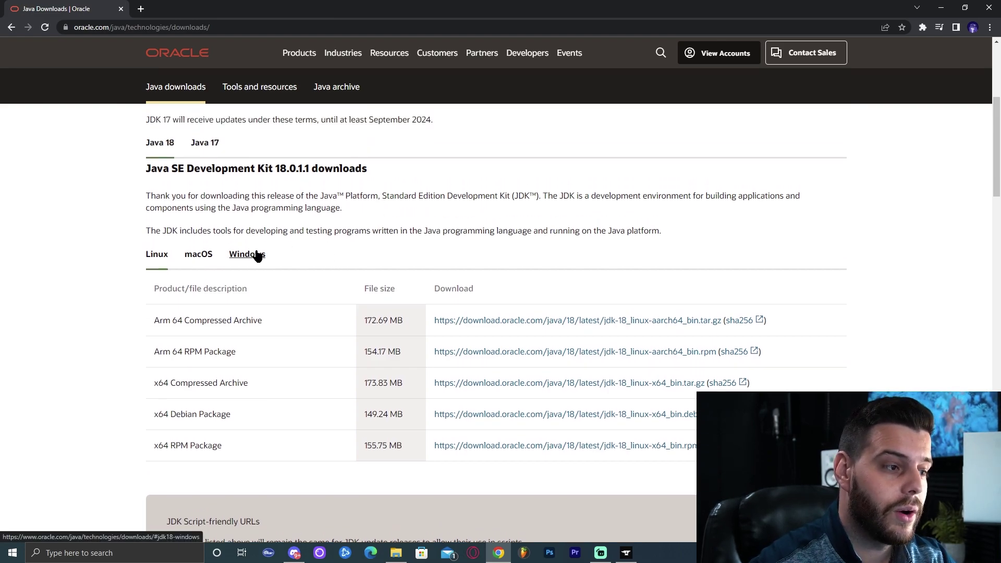
scroll(162, 155, "up", 1)
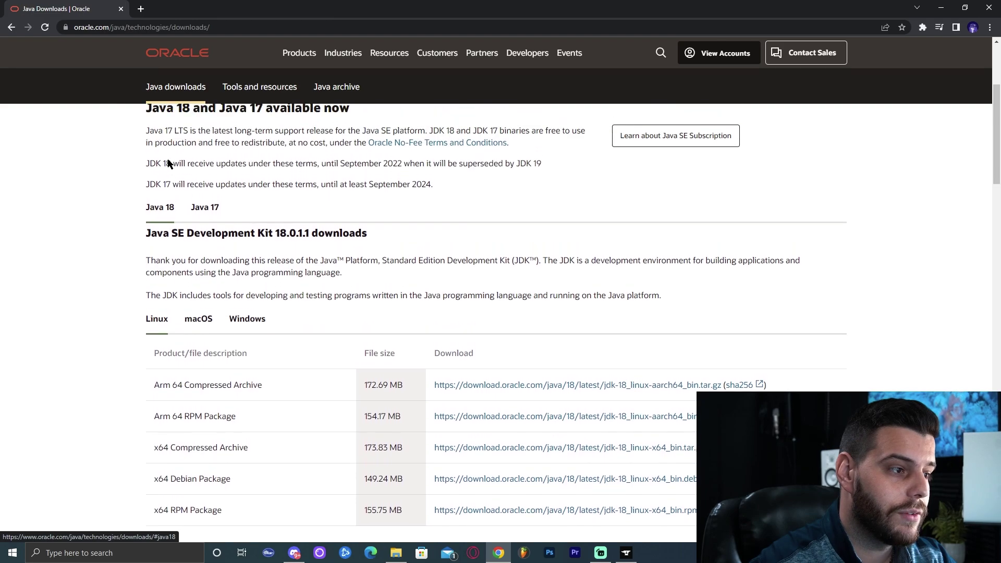
scroll(168, 163, "up", 2)
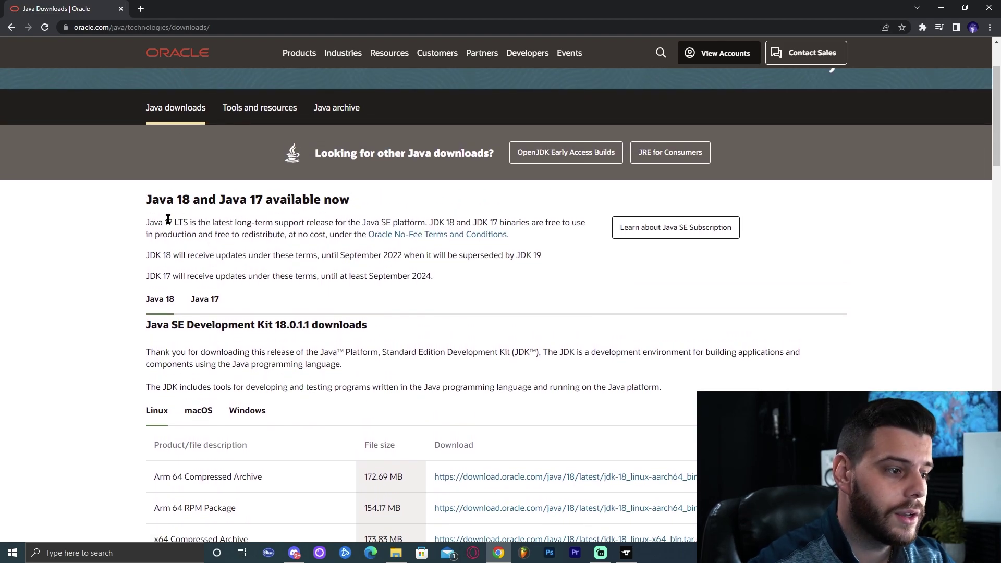
left_click(243, 412)
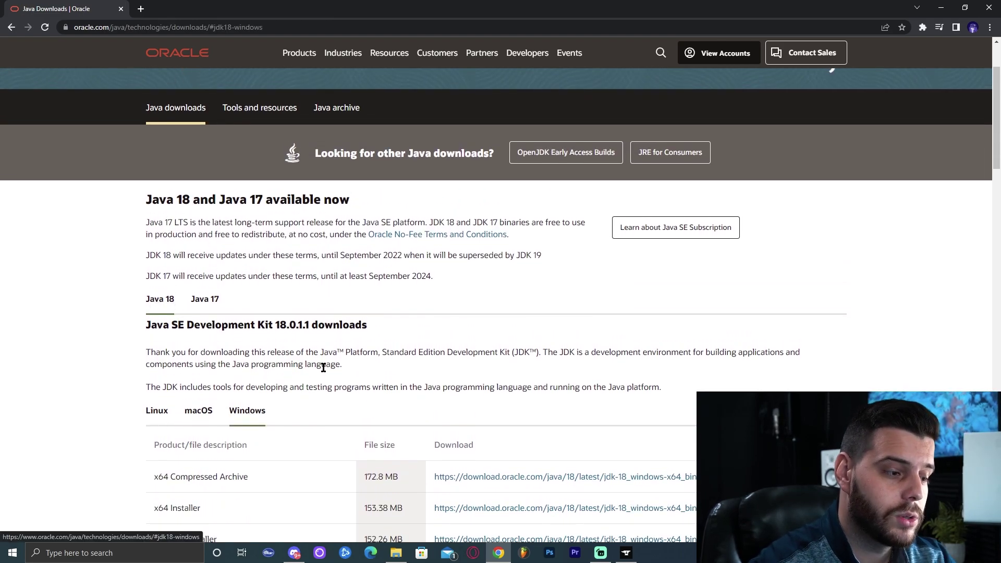
- Review the Windows packages and download the x64 Installer, jdk-18_windows-x64_bin.exe
scroll(323, 367, "down", 3)
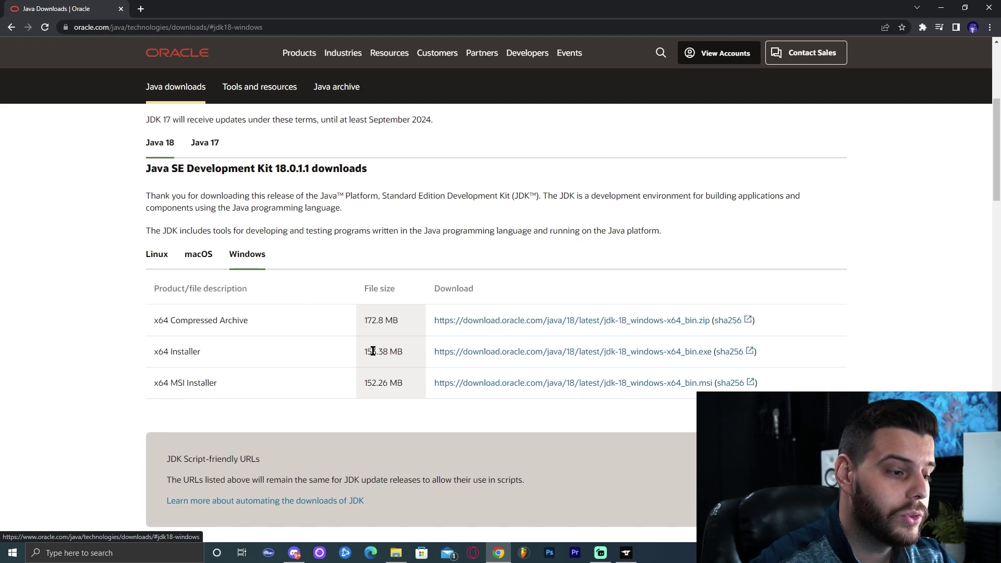
left_click_drag(211, 351, 155, 352)
left_click(246, 315)
left_click_drag(213, 317, 186, 317)
left_click_drag(210, 383, 191, 385)
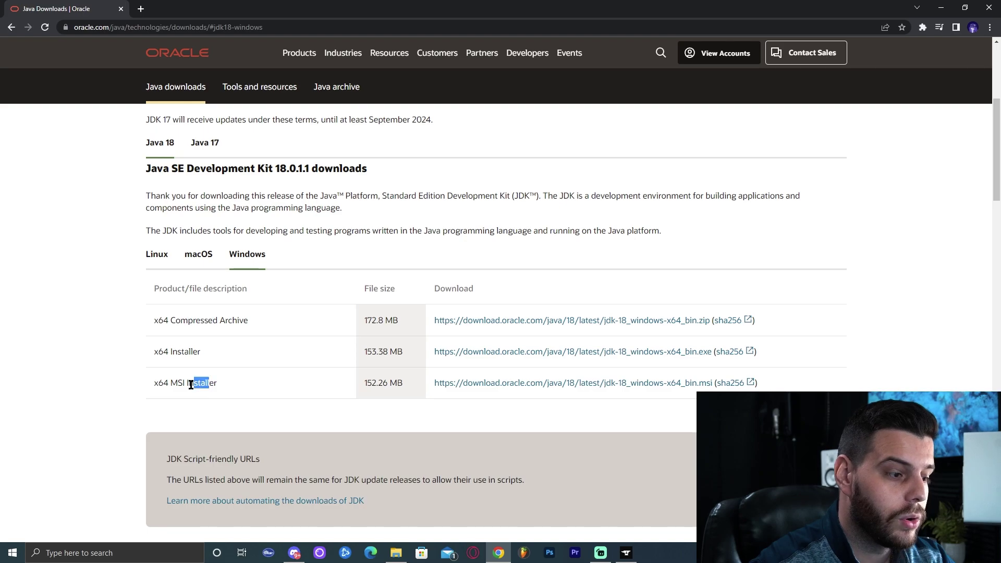
left_click(191, 385)
scroll(216, 391, "down", 1)
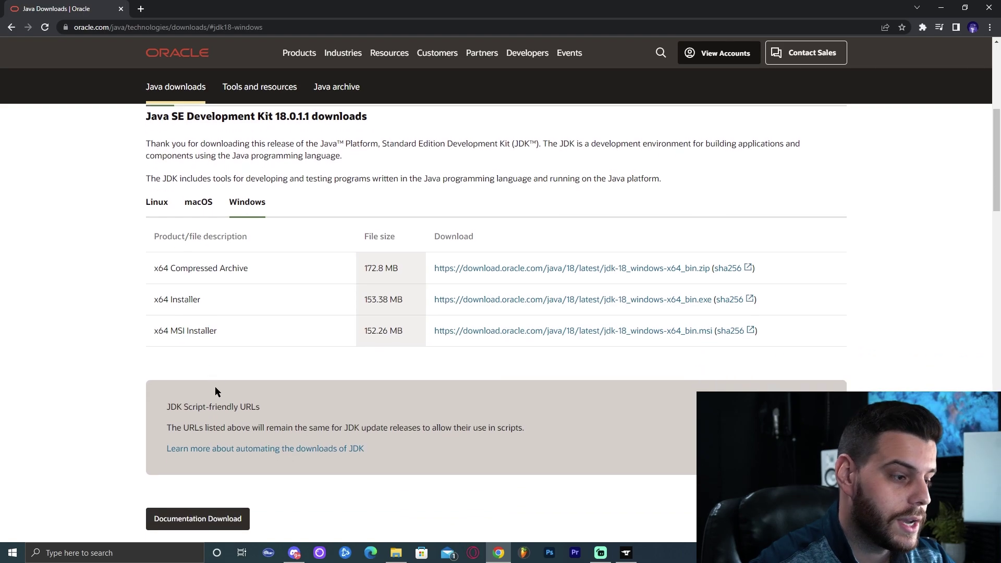
left_click(508, 300)
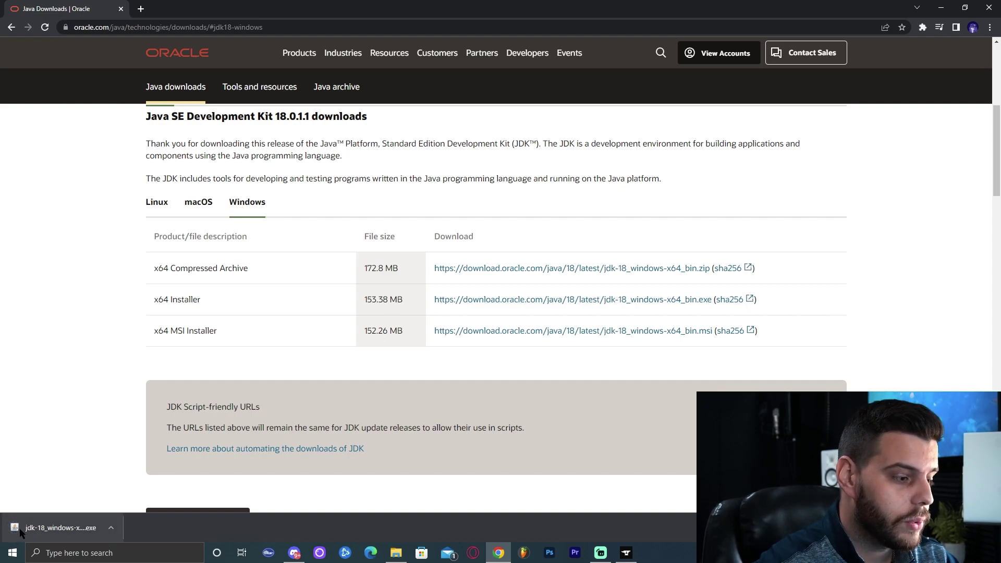
- Run the downloaded JDK 18 installer, close the browser, and install Java to the default destination folder
left_click(24, 531)
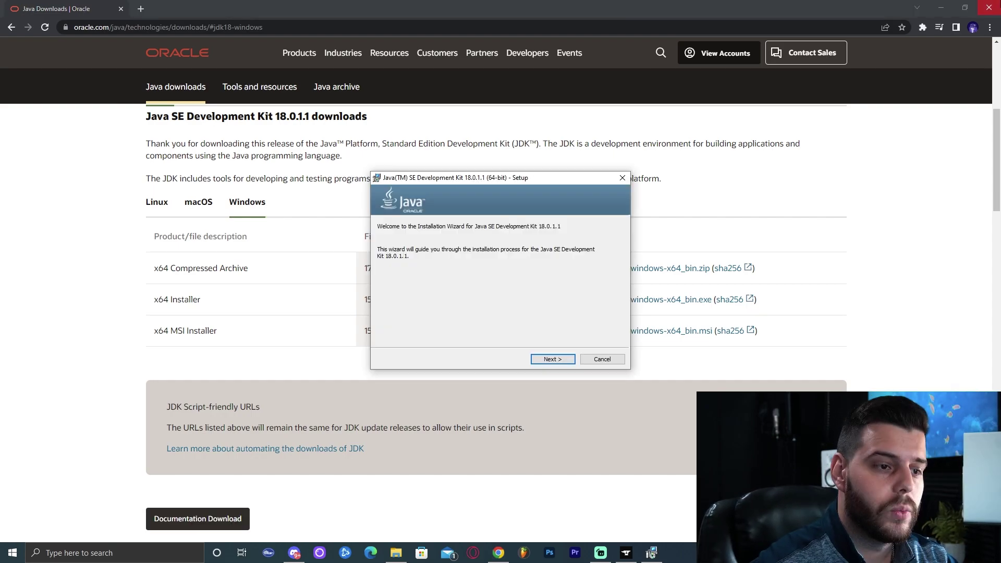
left_click(989, 9)
left_click_drag(519, 179, 525, 167)
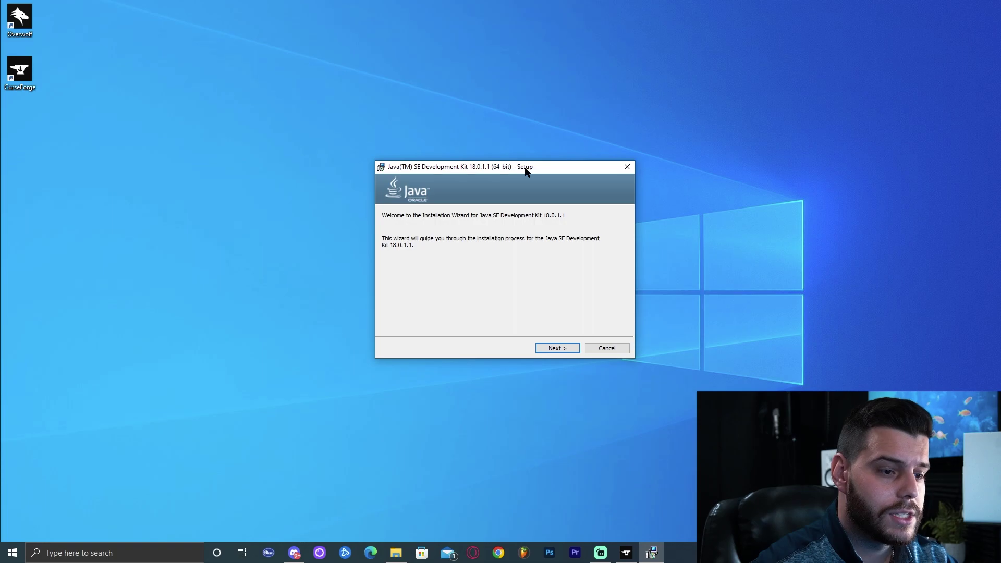
left_click(563, 348)
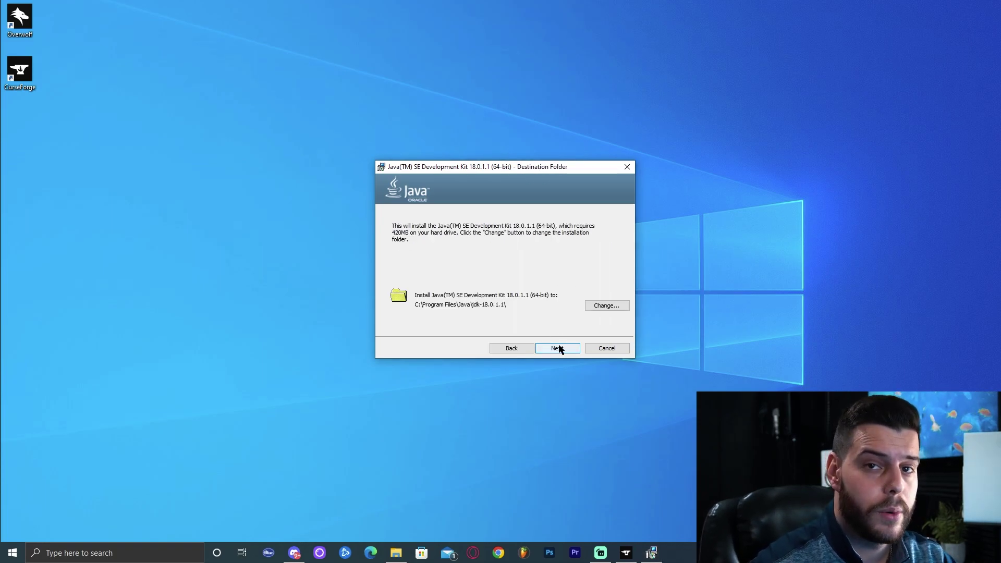
left_click(570, 347)
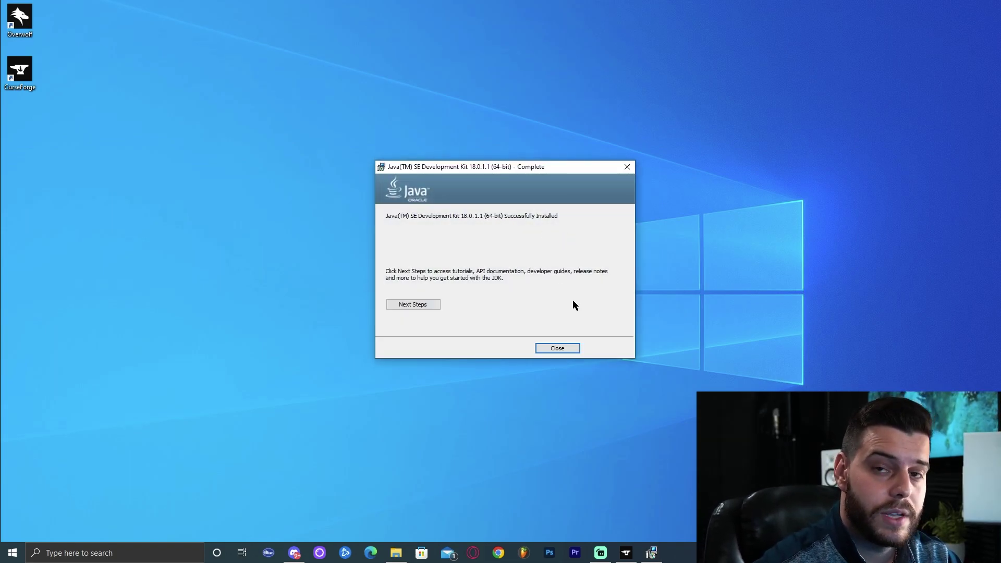
left_click(555, 348)
- Switch back to CurseForge and launch Better Minecraft [FORGE] - 1.18.2 through the Minecraft Launcher
mouse_move(626, 553)
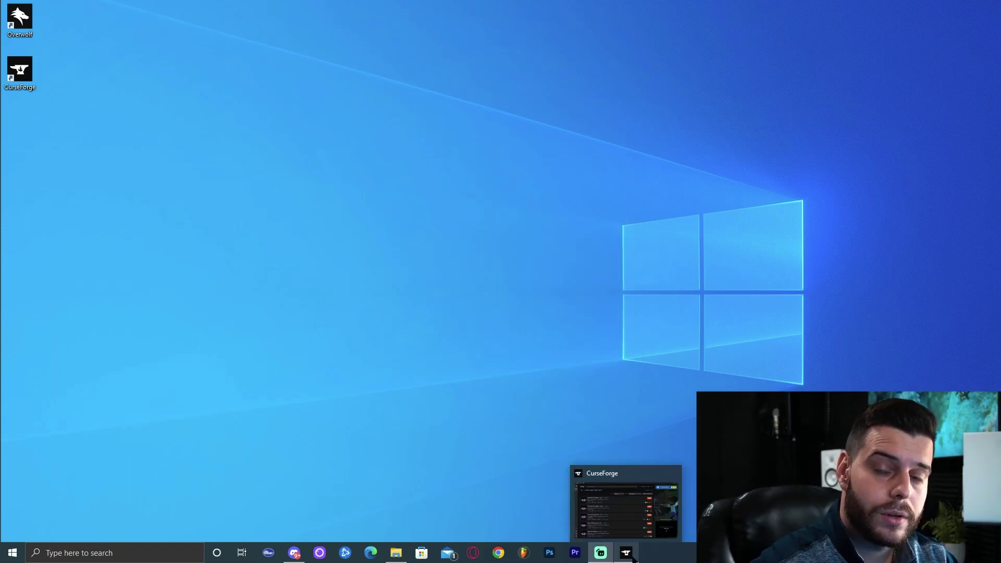
left_click(636, 515)
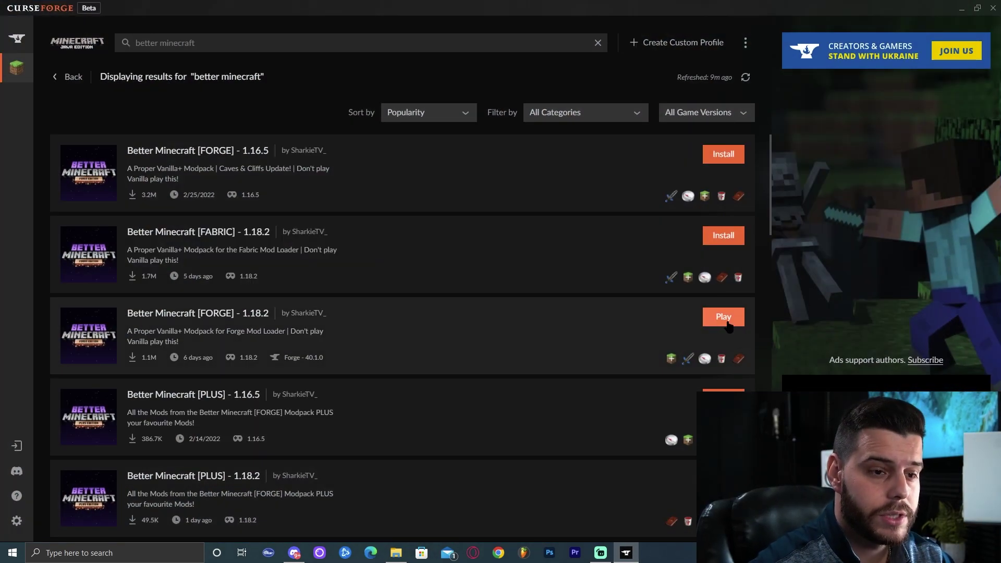
left_click(723, 316)
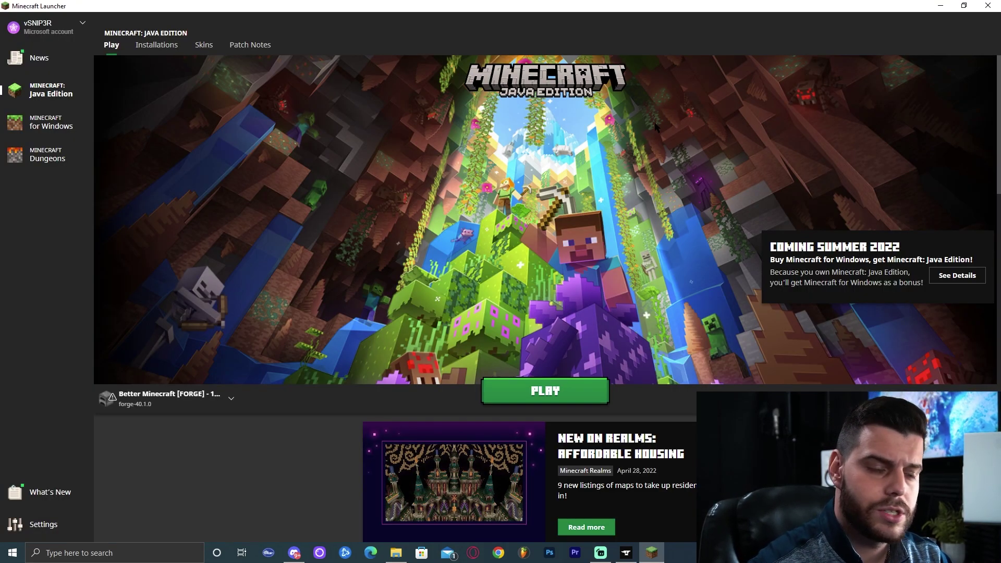
left_click(552, 392)
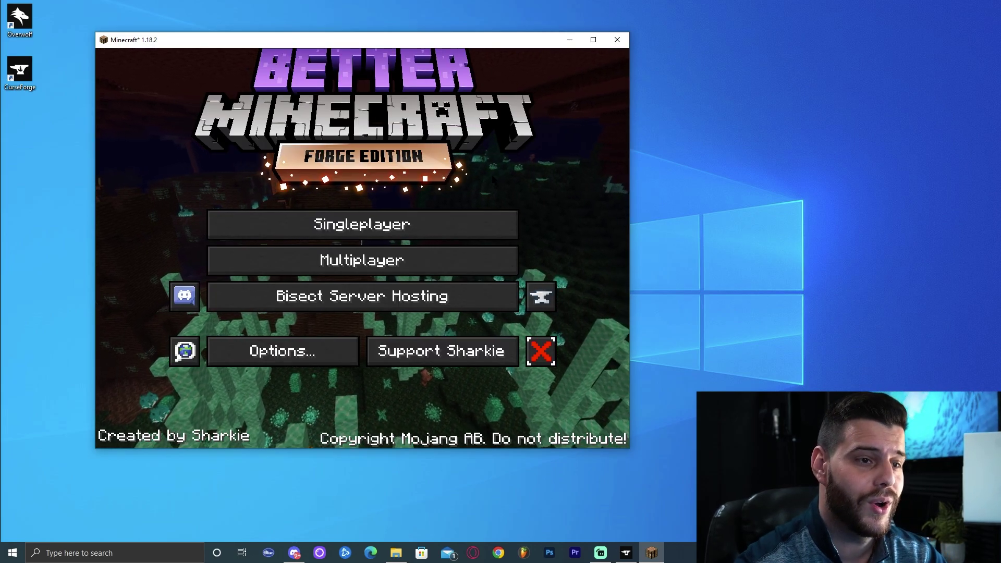
- Enter the game's multiplayer screen and allow OpenJDK Platform binary through the firewall on public networks
left_click_drag(498, 40, 465, 25)
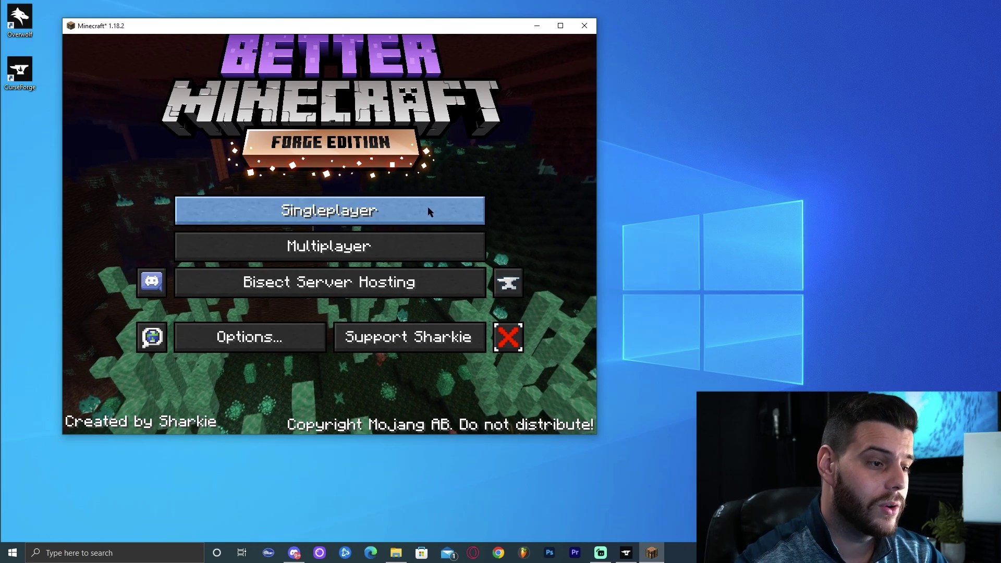
left_click(416, 245)
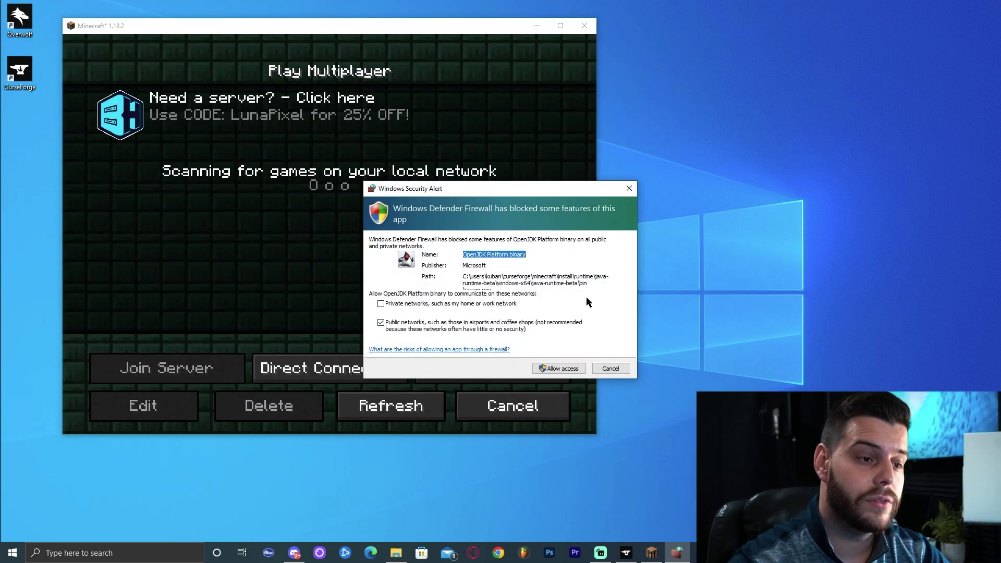
left_click(559, 368)
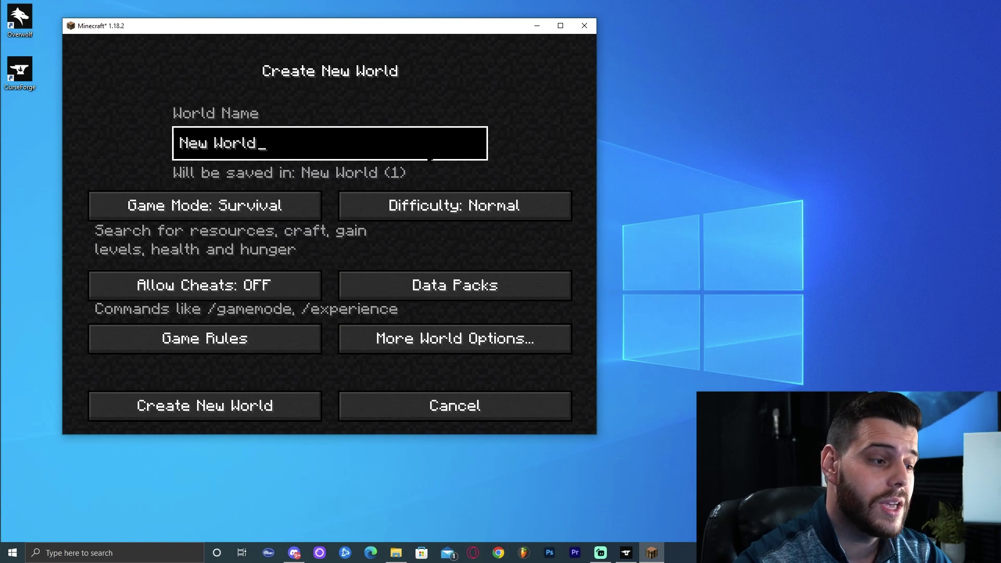
- Name the new singleplayer world "subscribe" and create it
key("BackSpace")
key("BackSpace")
key("BackSpace")
key("BackSpace")
key("BackSpace")
key("BackSpace")
key("BackSpace")
key("BackSpace")
key("BackSpace")
type("s")
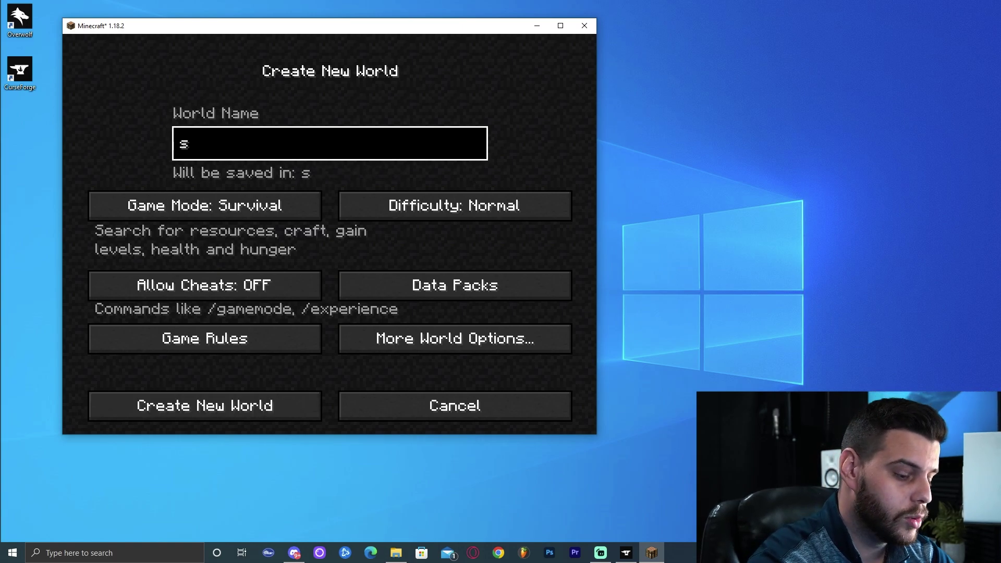
type("ubscribe")
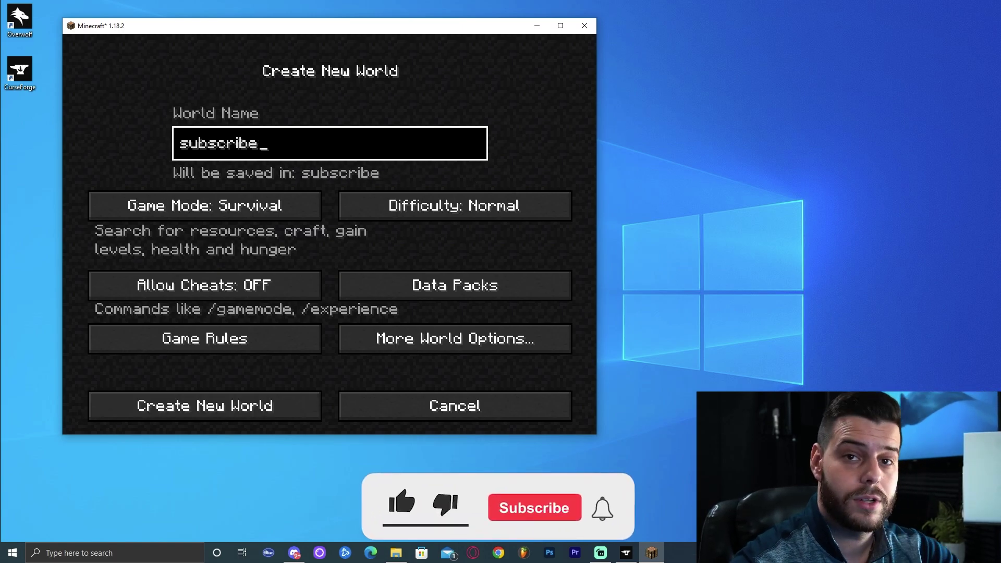
left_click(263, 406)
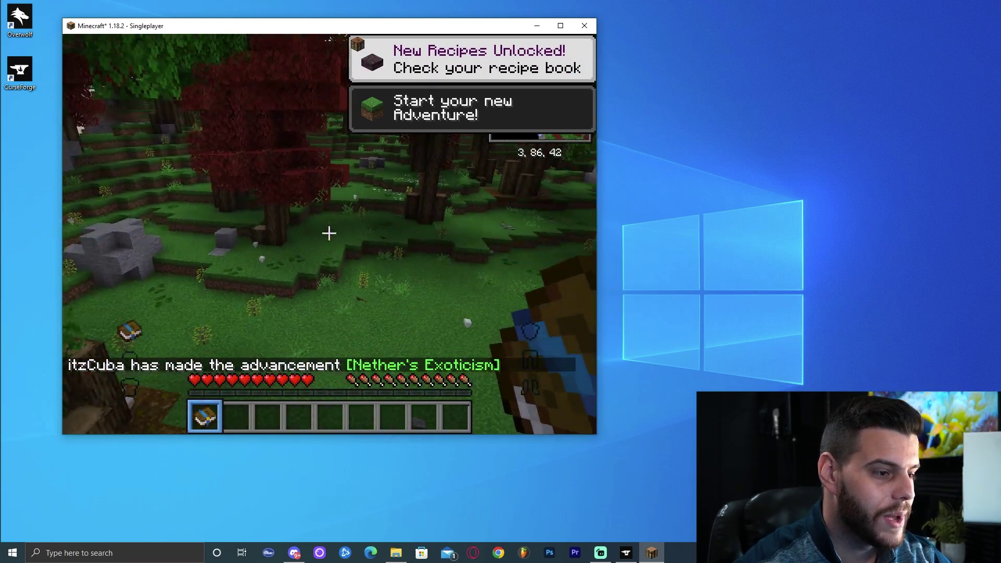
- Pause the game to maximize its window, resume play, and walk forward to explore the modded world
key("Escape")
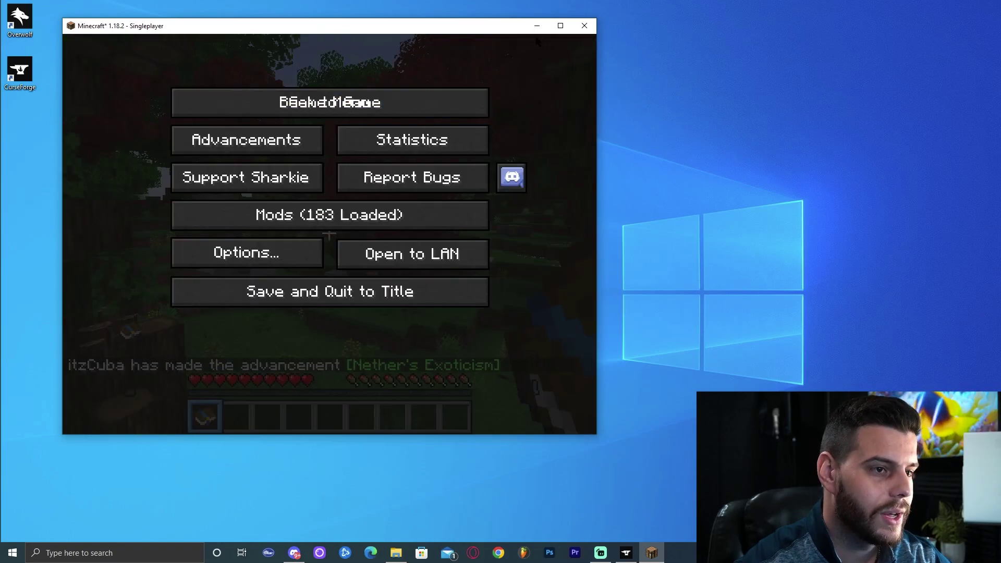
left_click(561, 26)
left_click(501, 143)
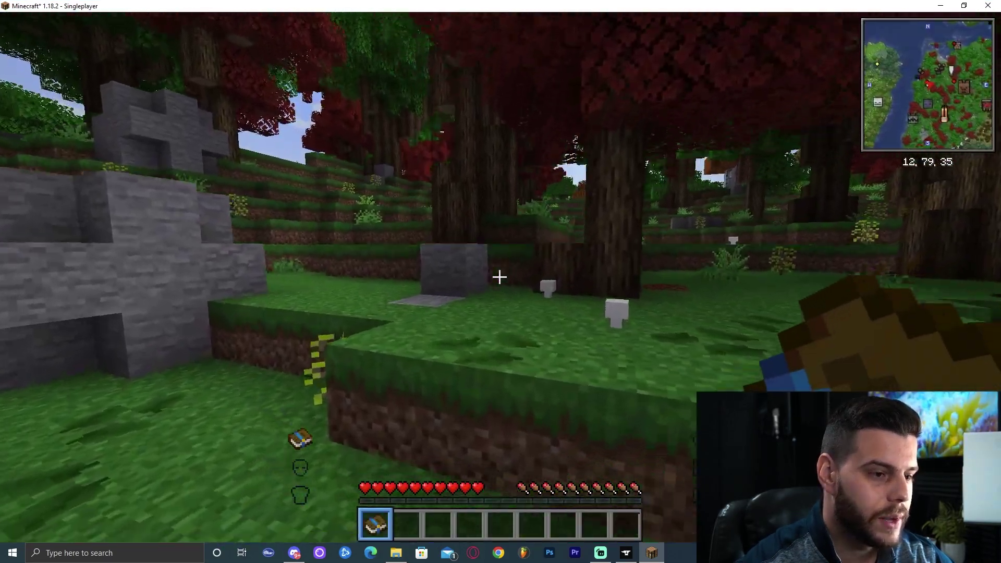
key("w")
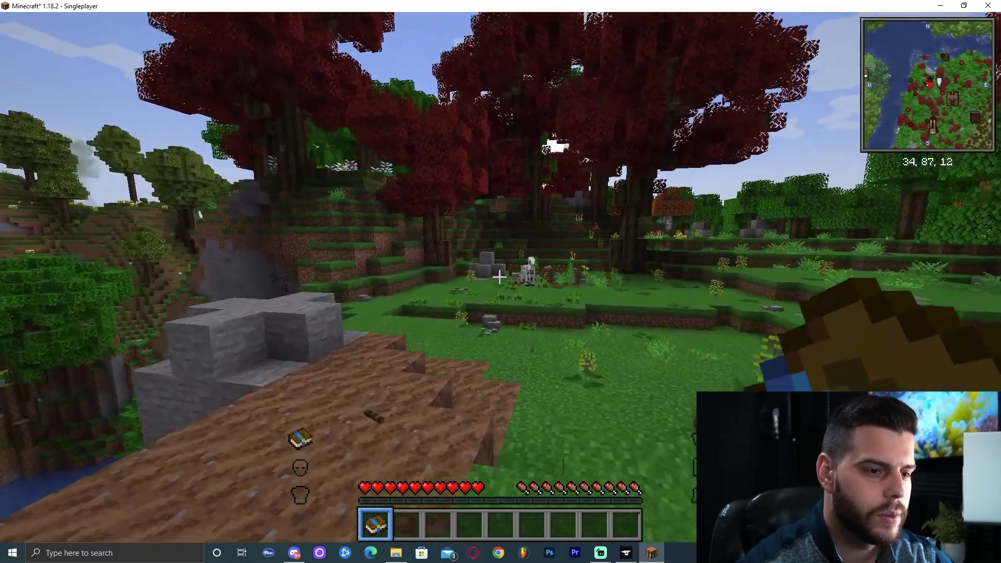
key("w")
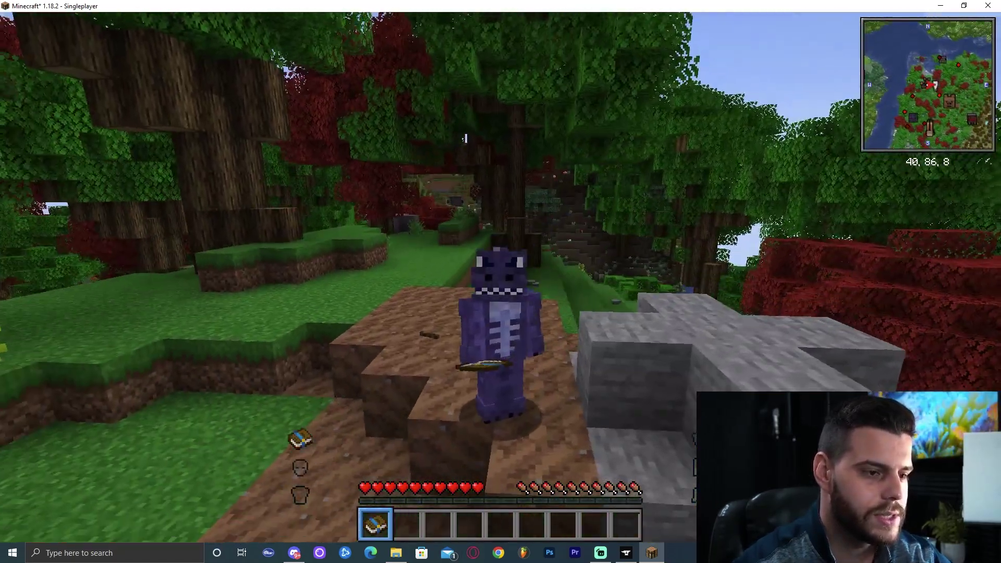